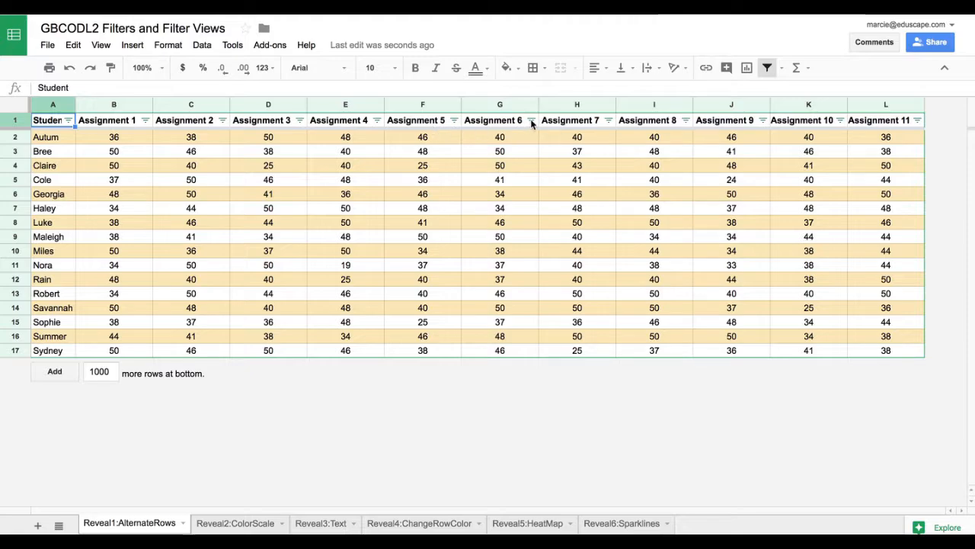
Review the filter-by-values list of the Assignment 6 column and accept it with every value selected.
click(532, 121)
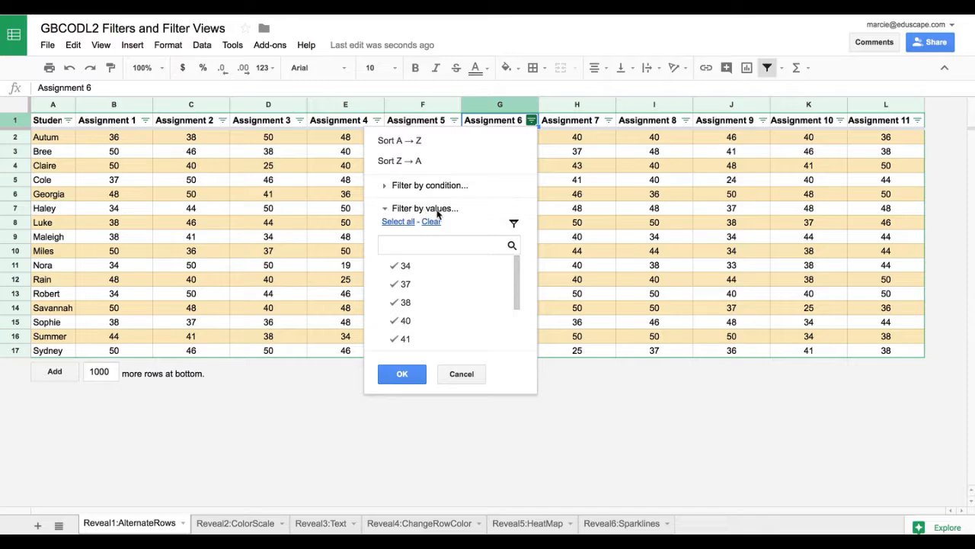
scroll(423, 318, down, 2)
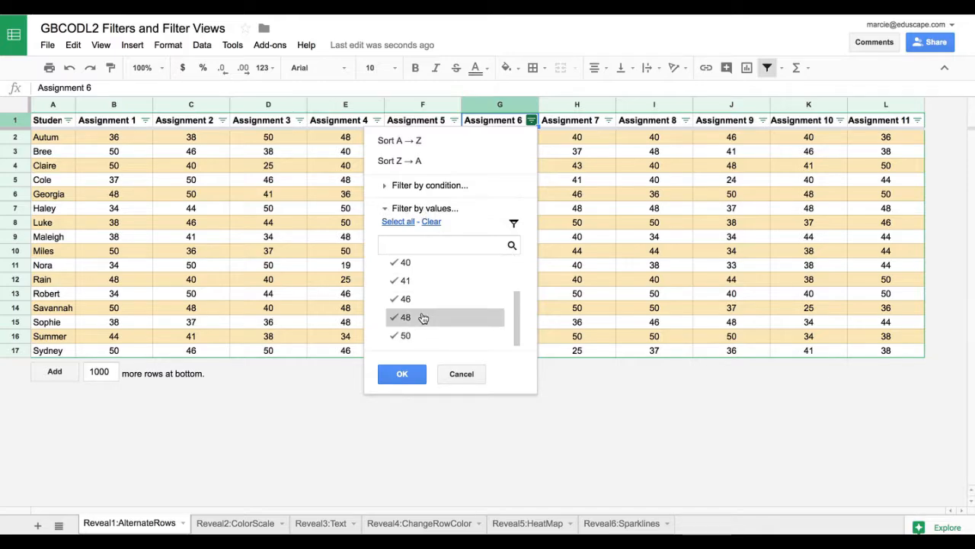
click(416, 380)
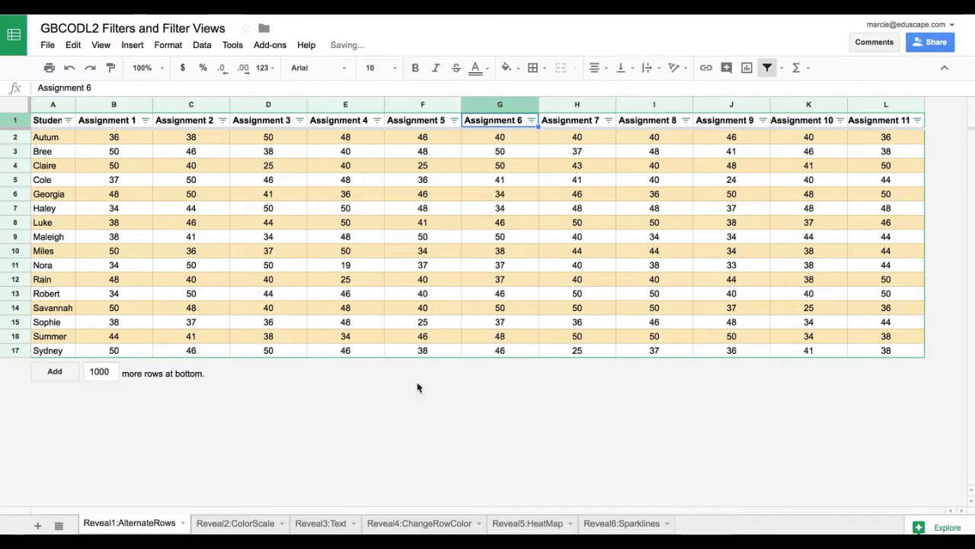
Turn the filter on the Reveal1:AlternateRows sheet off and back on.
click(199, 50)
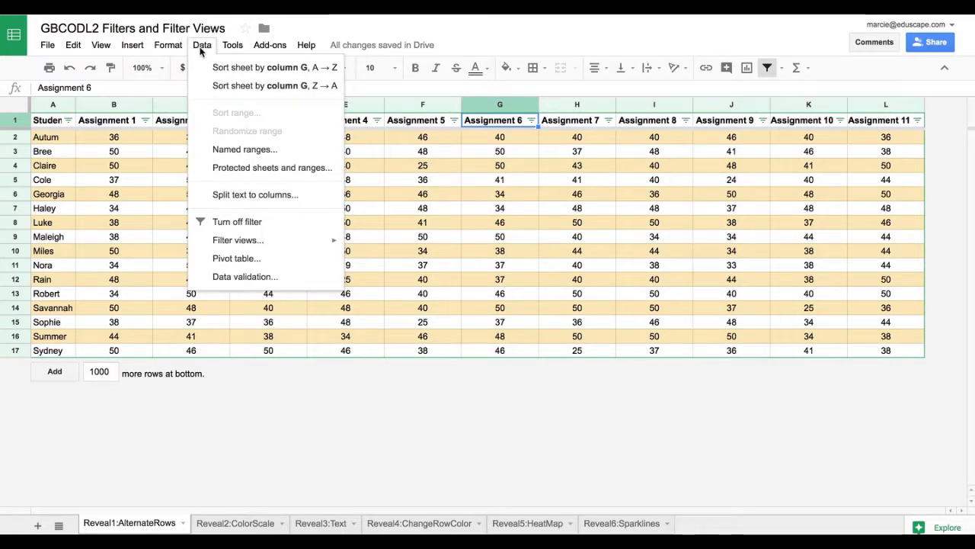
click(258, 227)
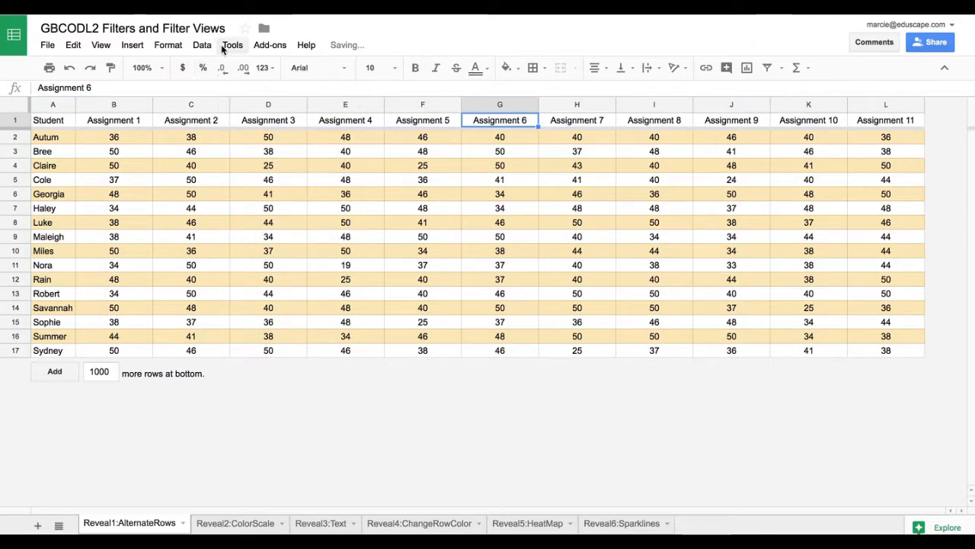
click(212, 47)
click(241, 222)
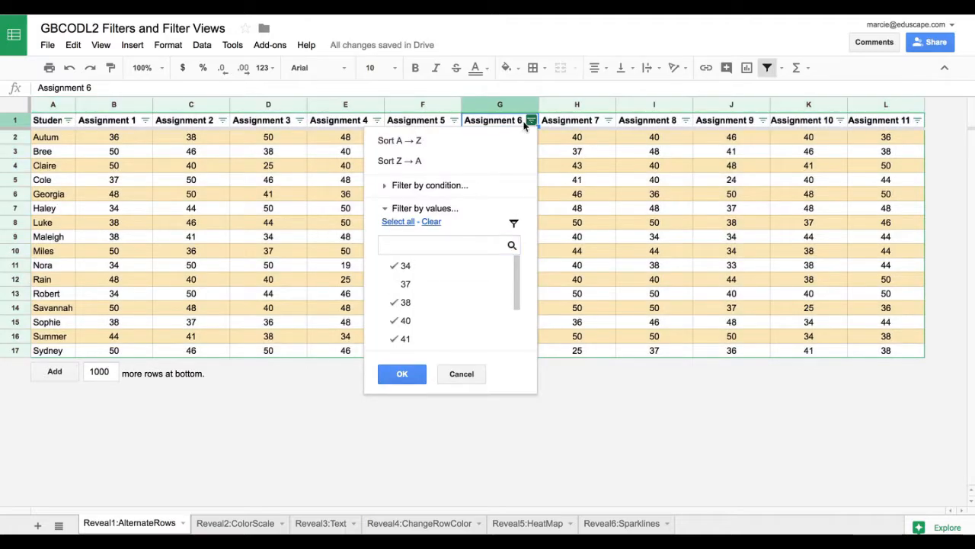
Deselect 40 in the Assignment 6 filter values, reselect 40 and 37, and apply the filter with all values selected.
click(411, 323)
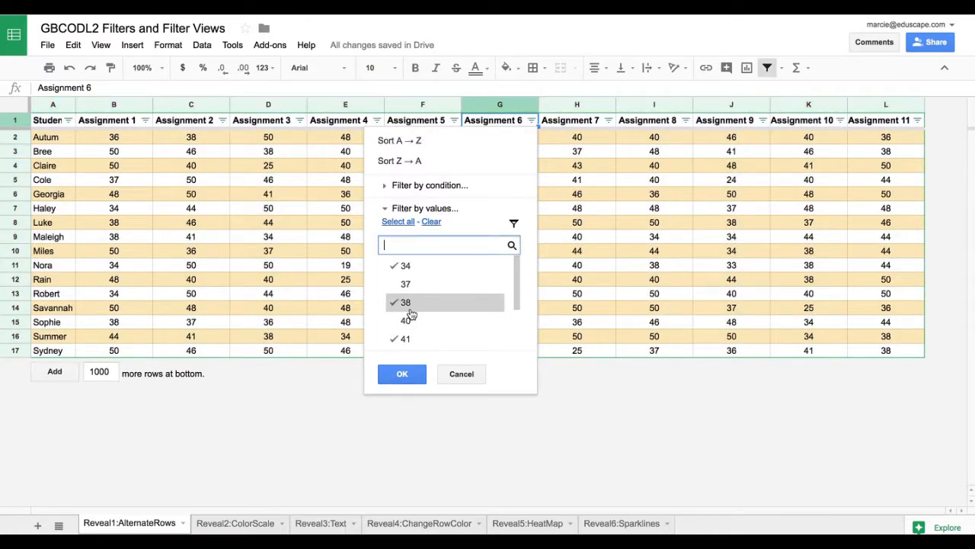
click(409, 322)
click(410, 285)
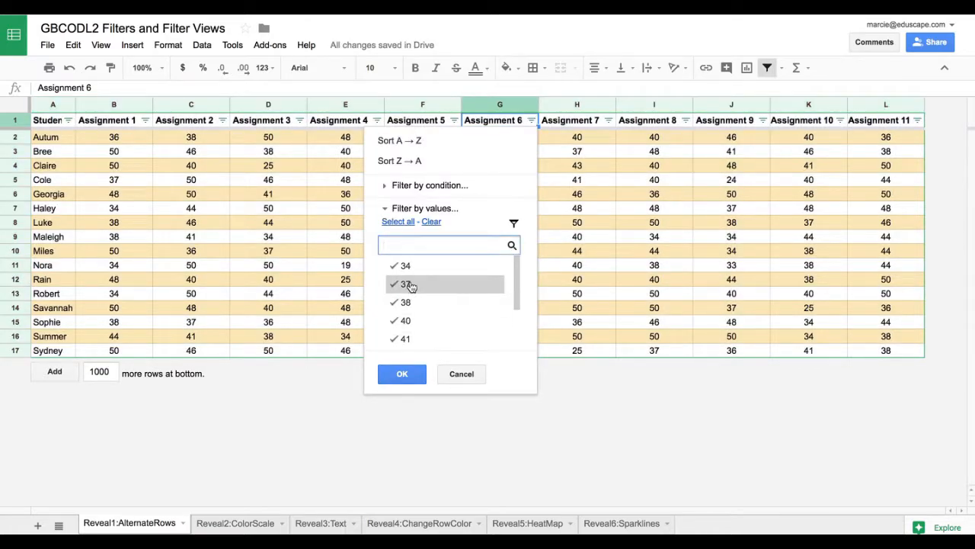
click(404, 374)
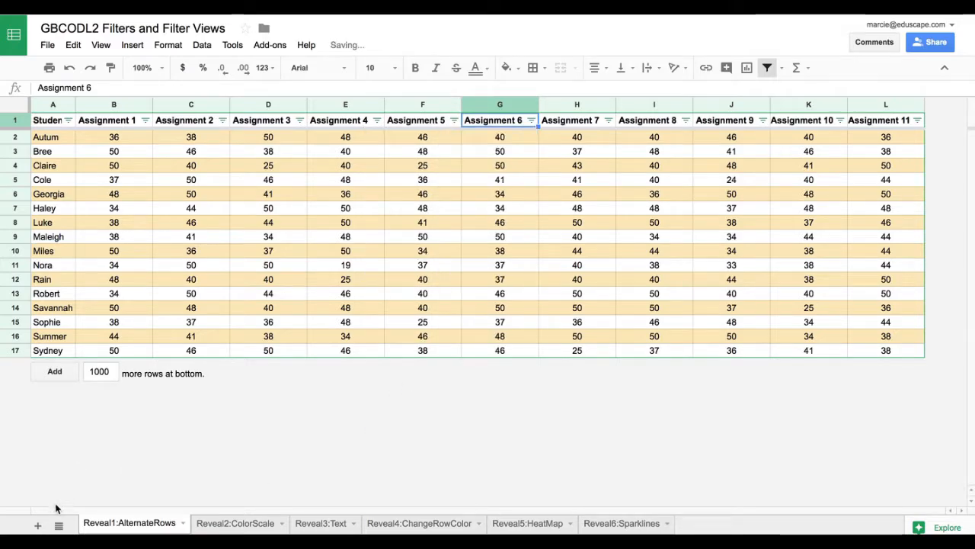
Add a new sheet to the spreadsheet.
click(38, 525)
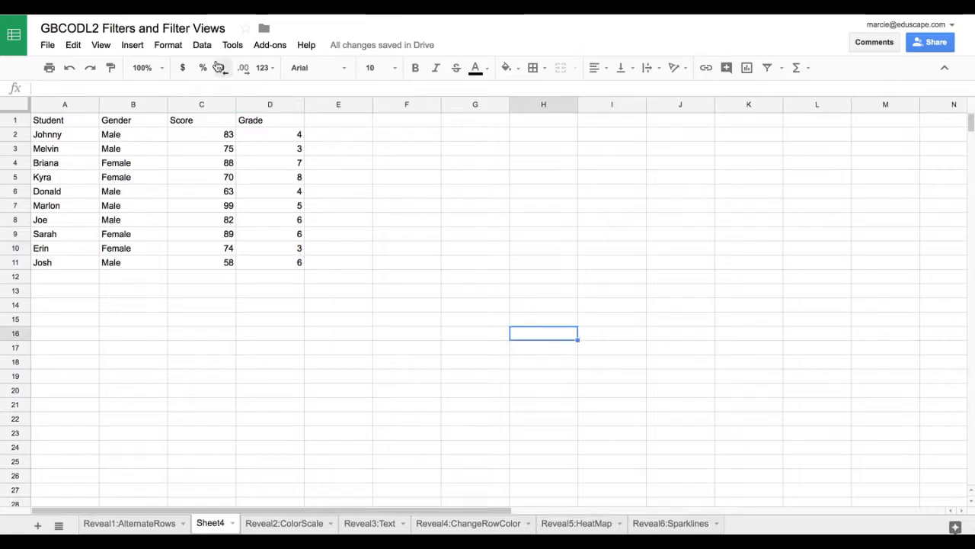
click(202, 45)
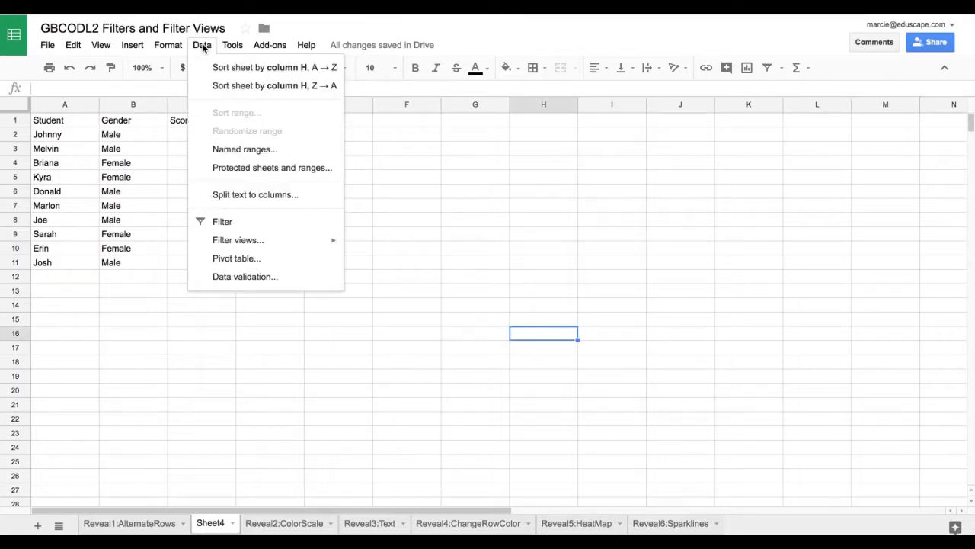
click(237, 224)
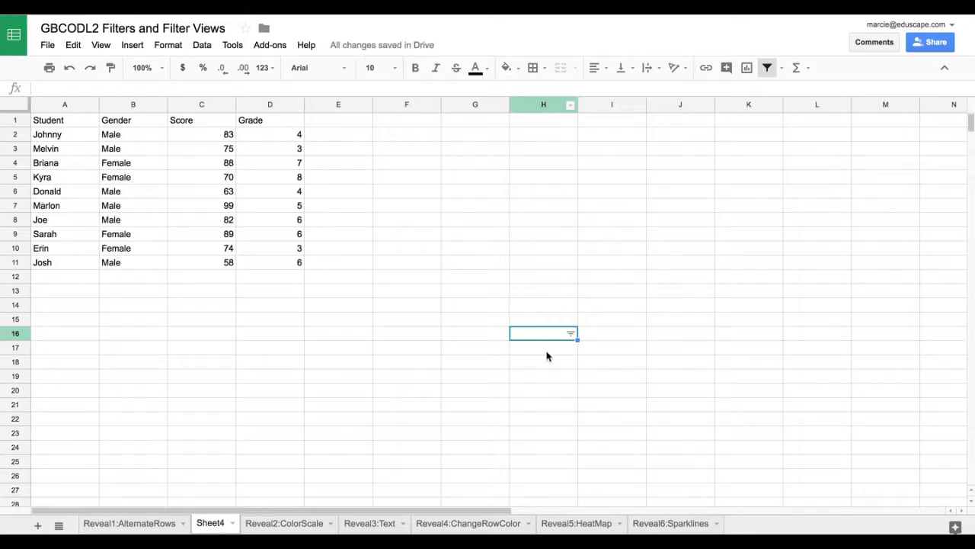
click(69, 67)
Turn on a filter for the whole Grade column on Sheet4.
click(284, 107)
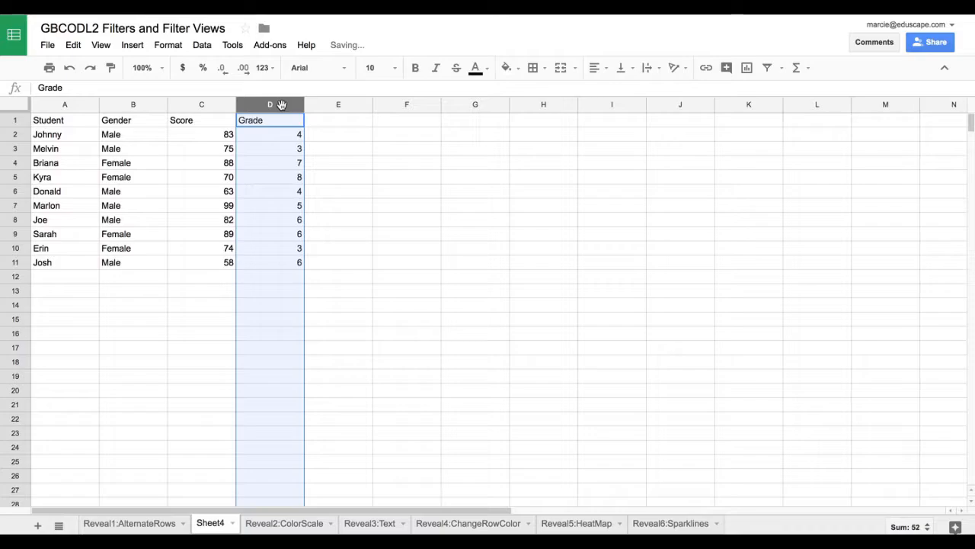
click(204, 50)
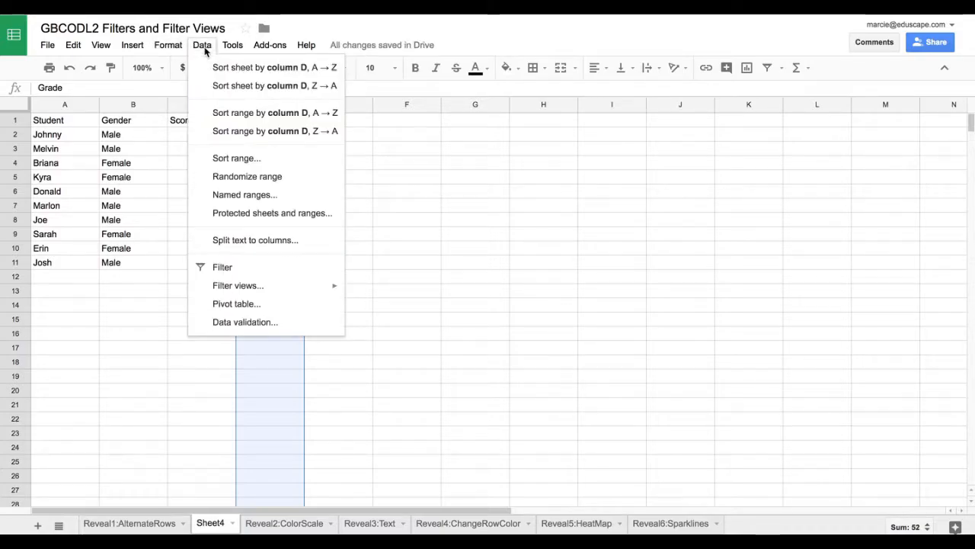
click(223, 266)
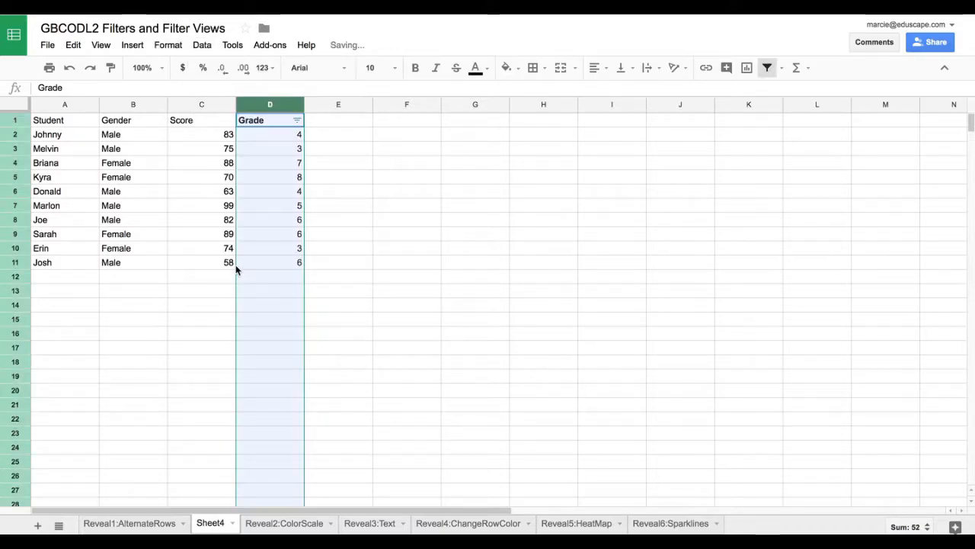
Filter the Grade column by values, deselecting 4, 5, 6, 7 and 8 and keeping only 3 and blanks.
click(297, 122)
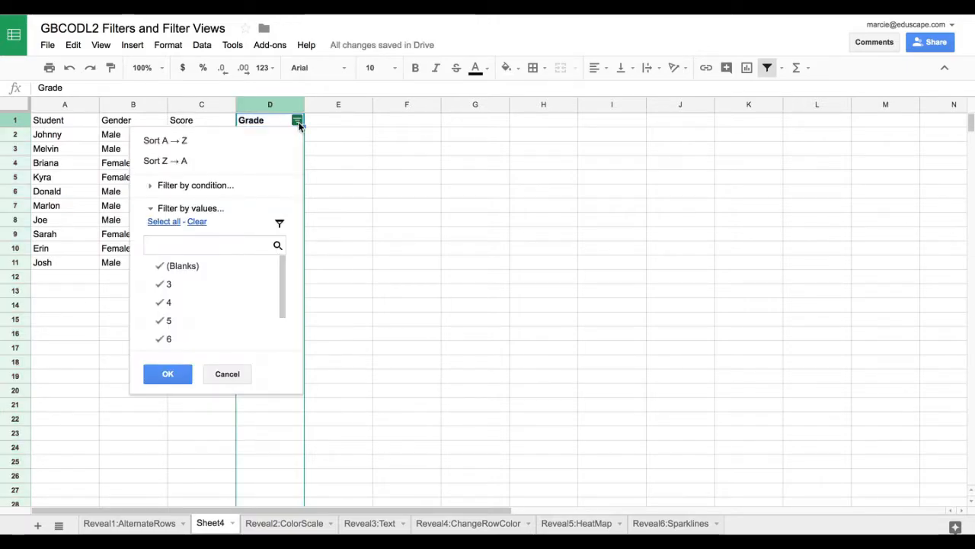
drag(280, 267, 283, 322)
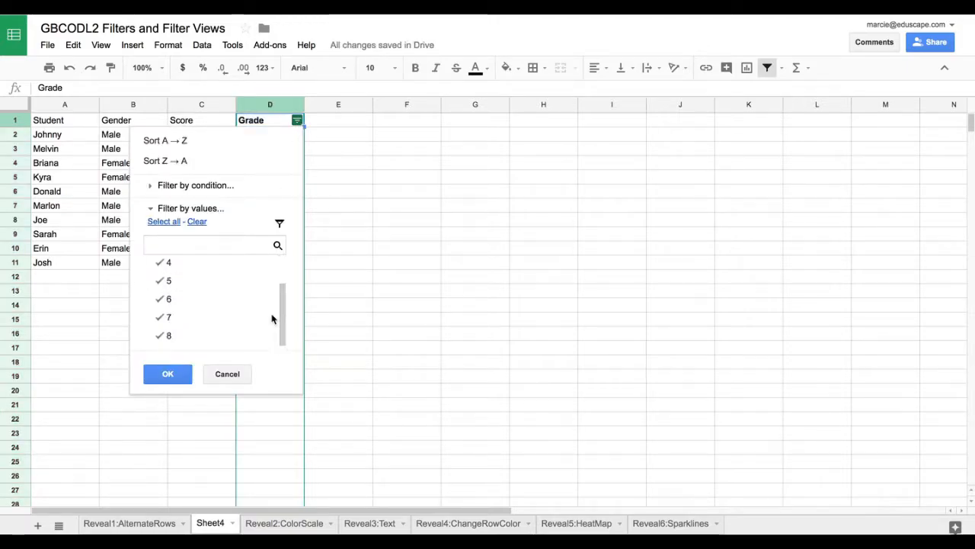
click(158, 335)
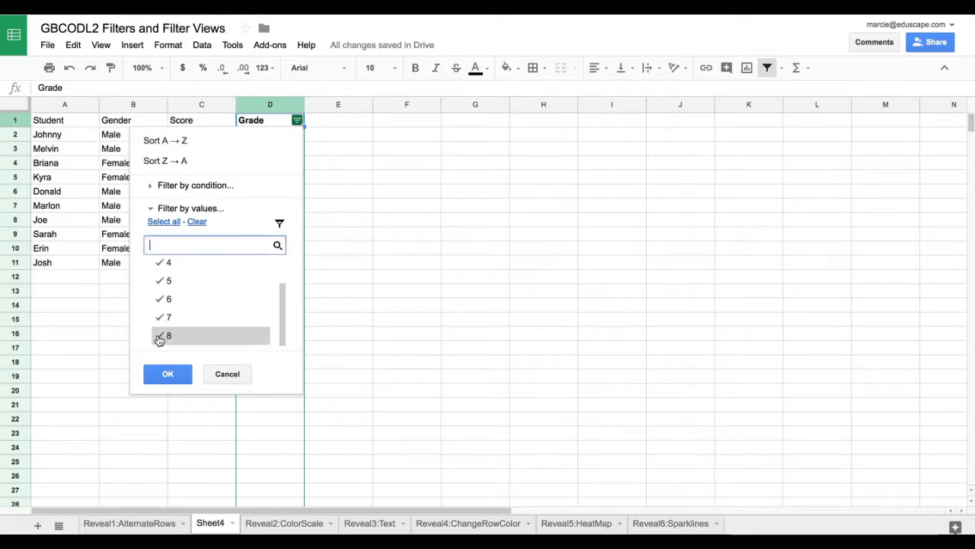
click(159, 317)
click(161, 299)
click(162, 280)
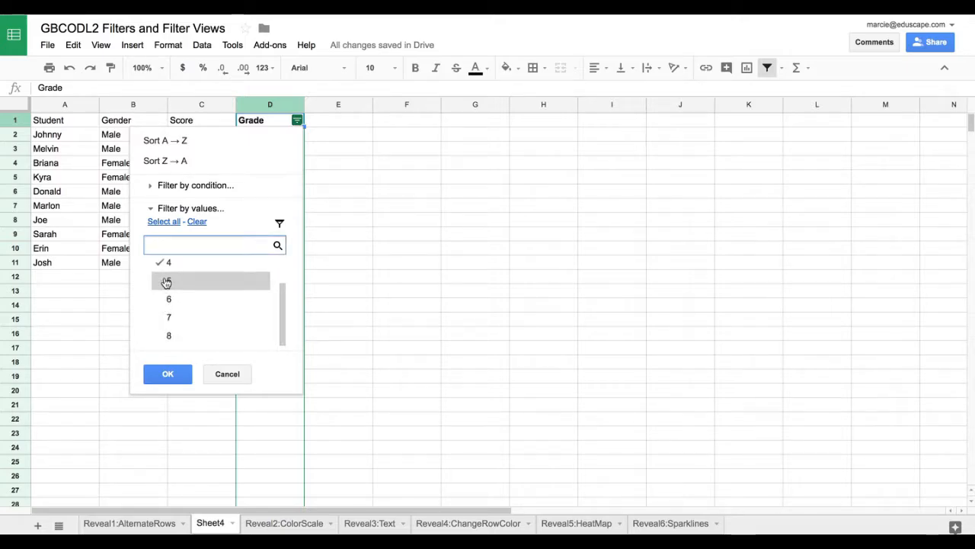
scroll(167, 305, up, 2)
click(169, 306)
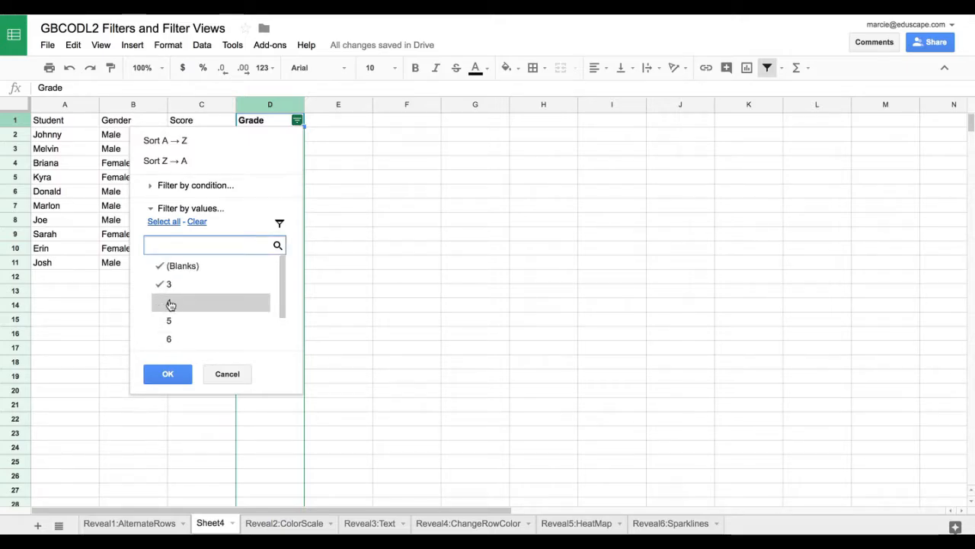
click(169, 375)
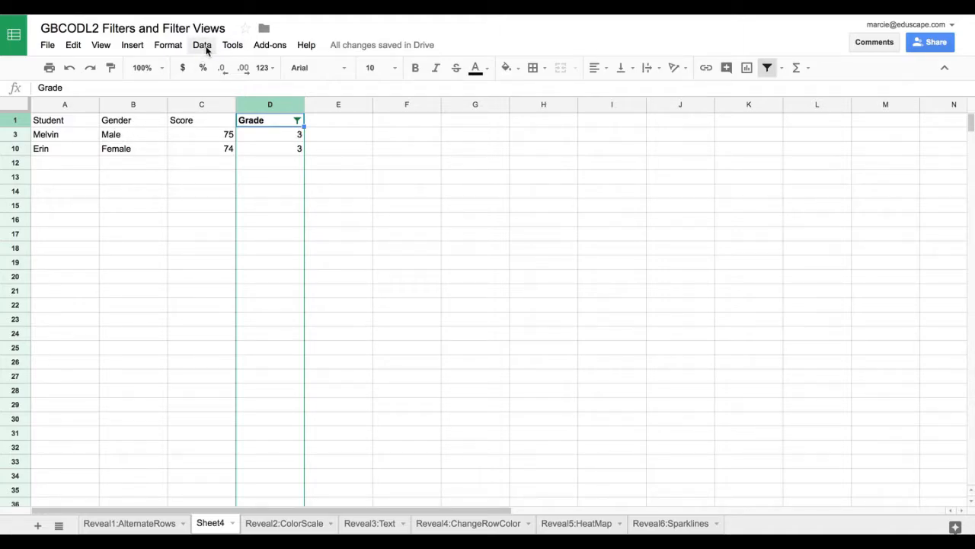
Undo the value filtering on the Grade column and turn off its filter.
key(super+z)
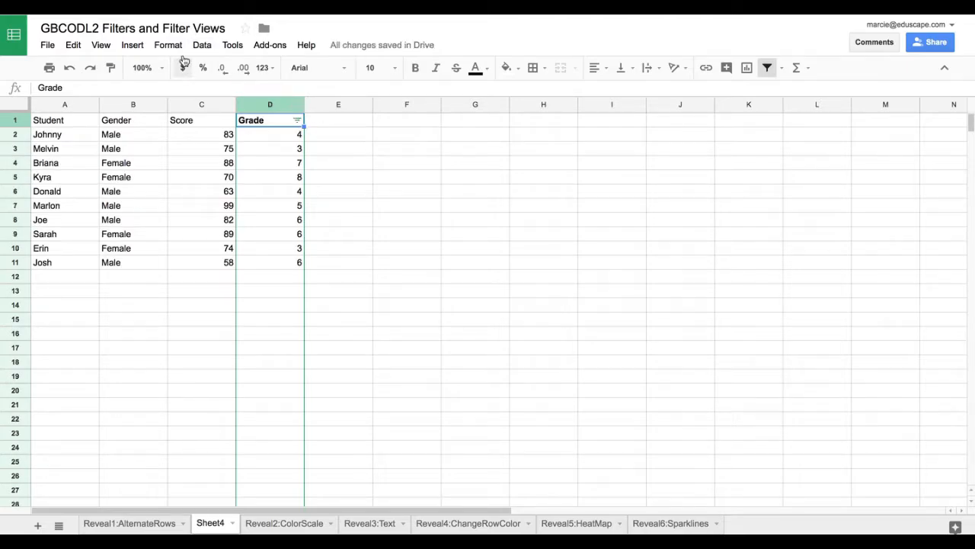
click(200, 45)
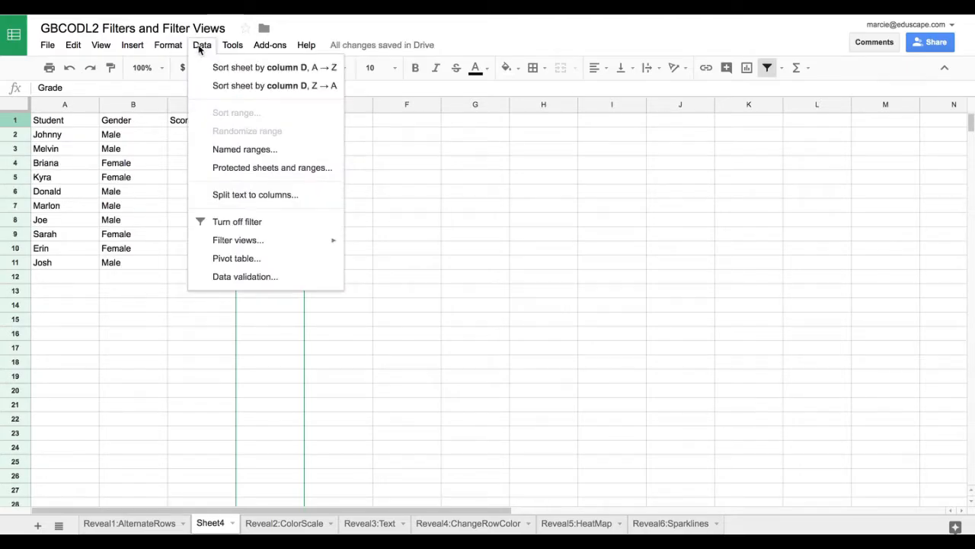
click(238, 223)
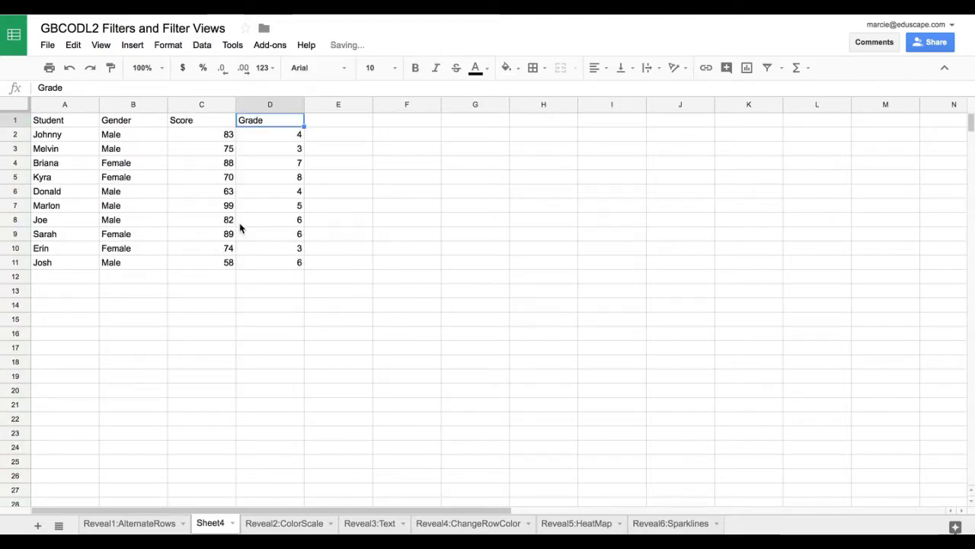
Turn on a filter for the whole Gender column and deselect Male so only Female and blank rows are kept.
click(147, 105)
click(202, 45)
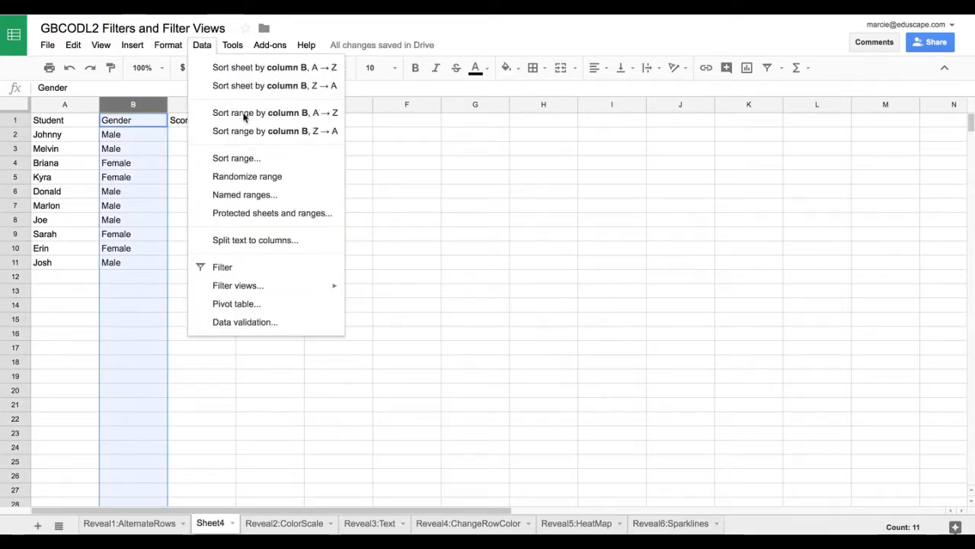
click(234, 269)
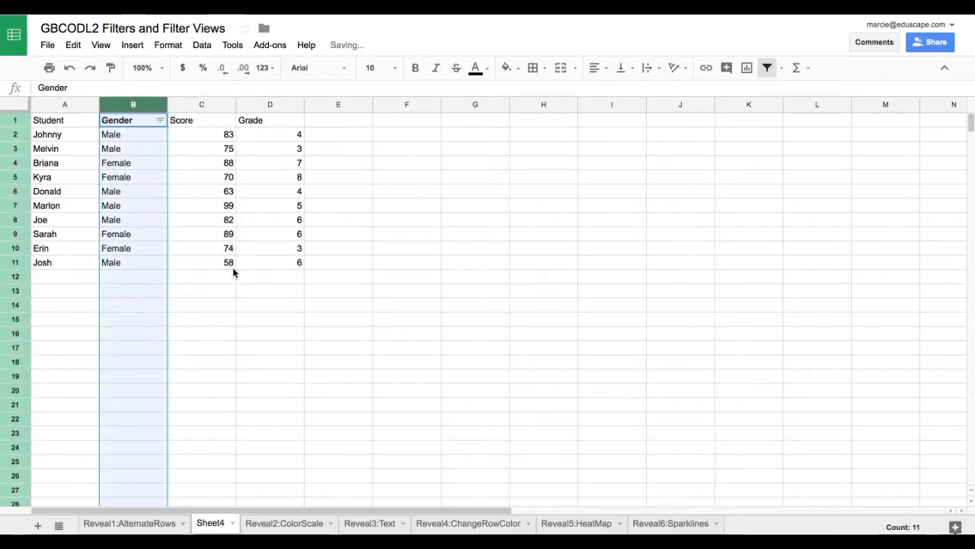
click(160, 121)
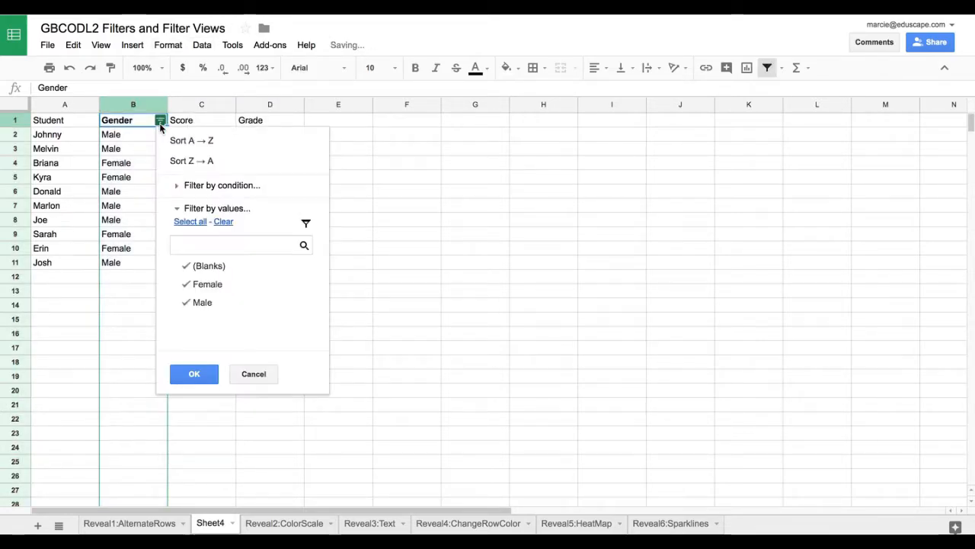
click(201, 303)
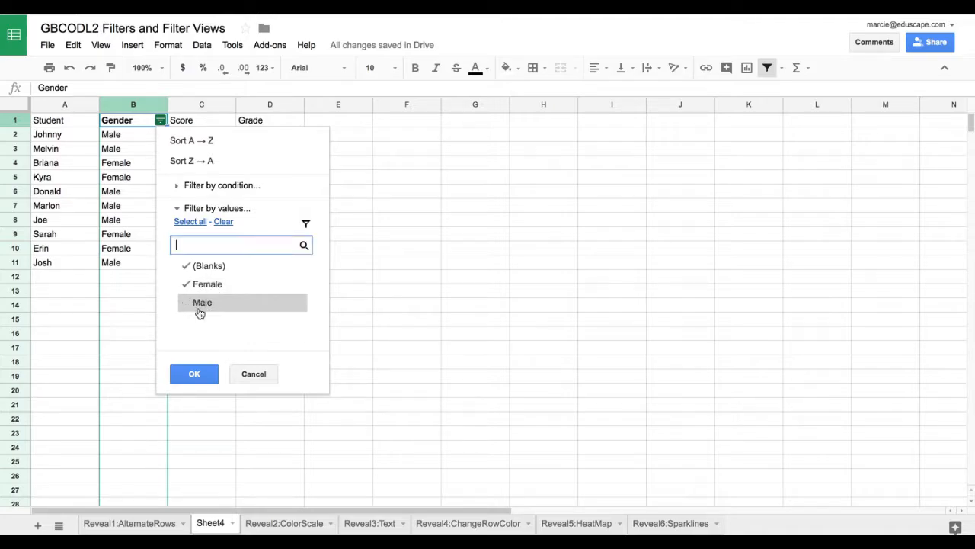
click(195, 373)
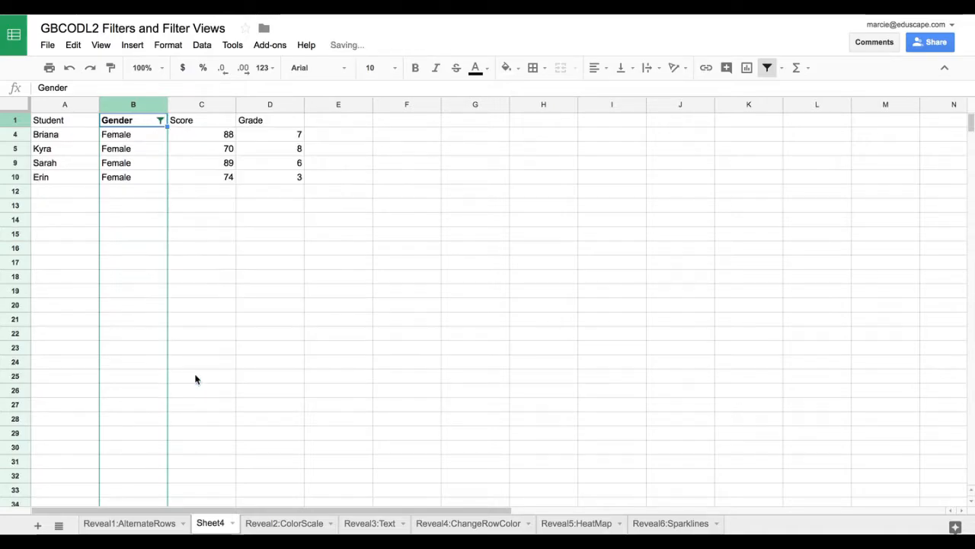
Turn off the filter on the Gender column.
click(204, 47)
click(238, 223)
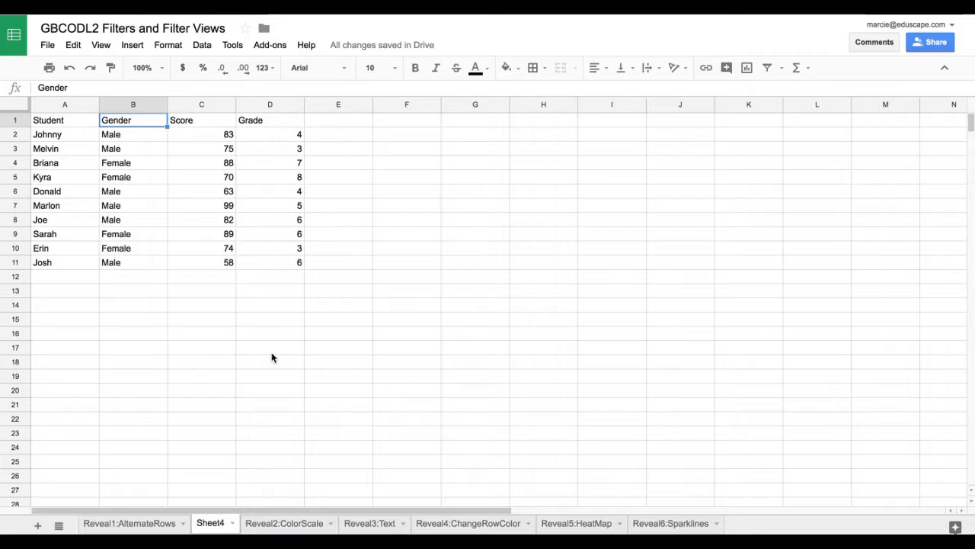
Create a new filter view for the student table on Sheet4 and dismiss the introductory tip.
click(202, 46)
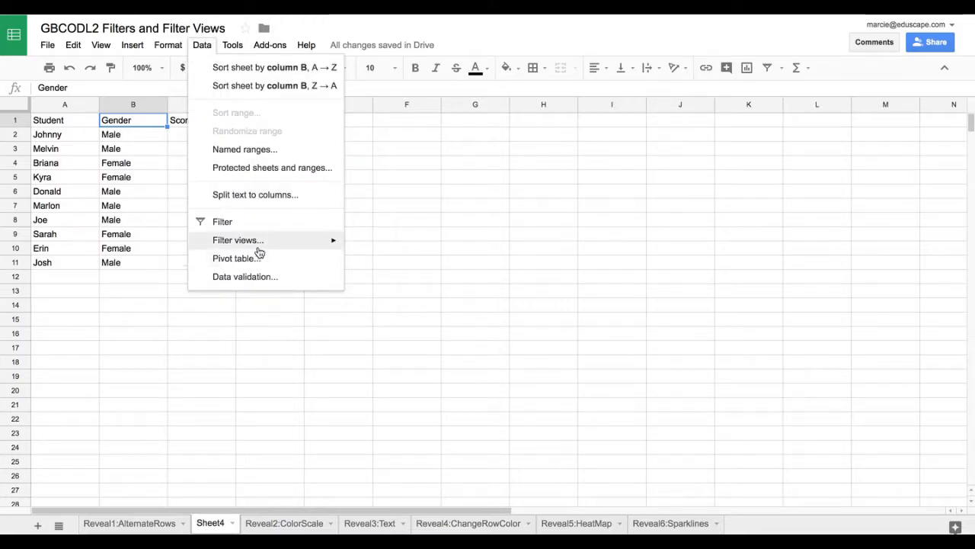
mouse_move(255, 240)
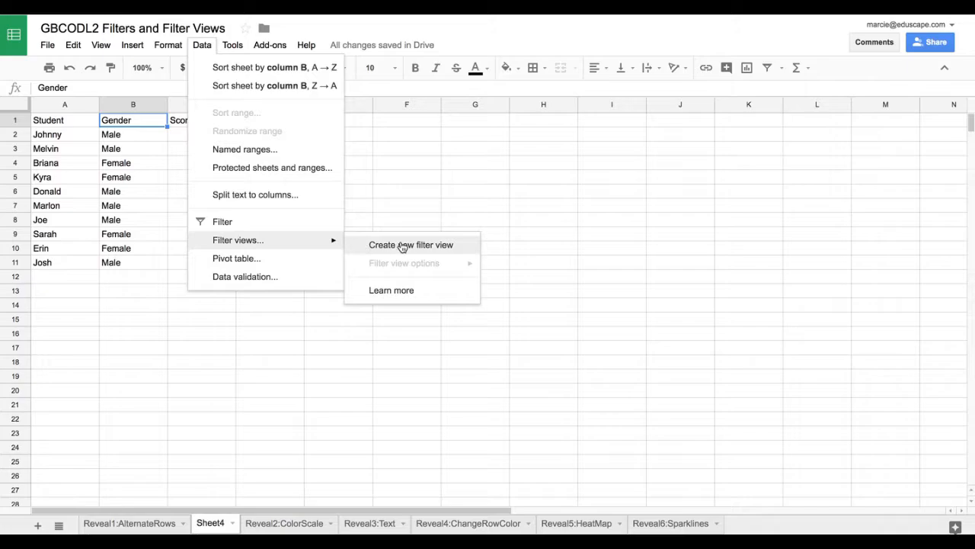
click(435, 245)
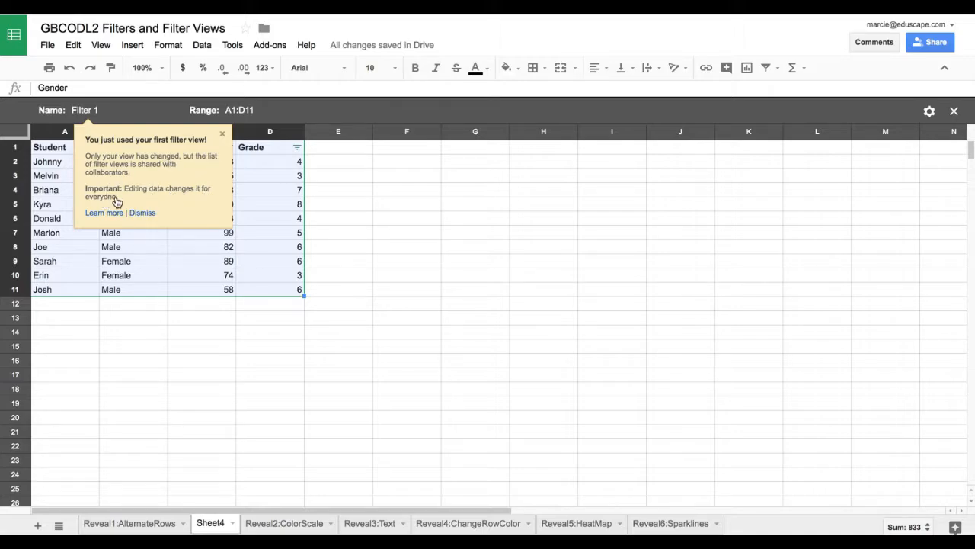
click(221, 133)
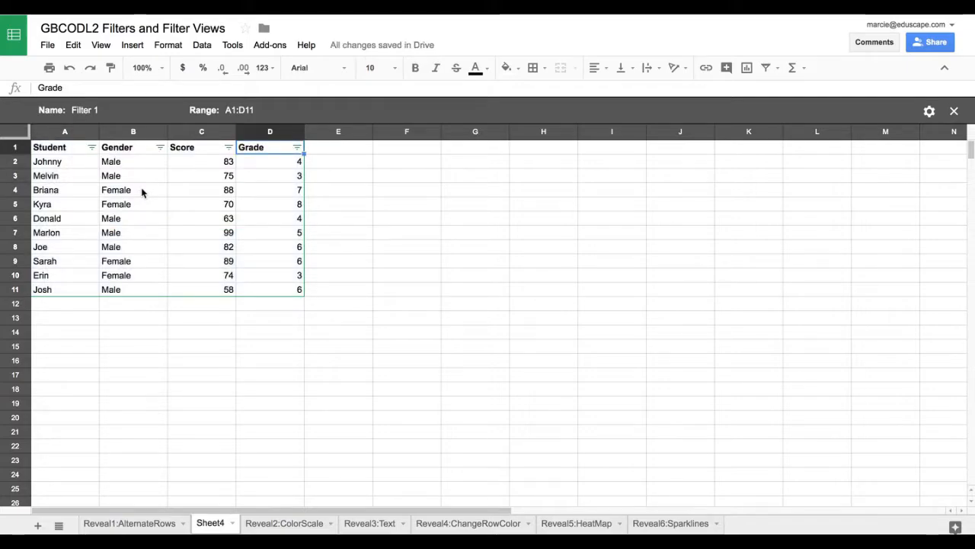
Filter the Gender column in the new filter view by value, deselecting Female so only Male rows are kept.
click(160, 149)
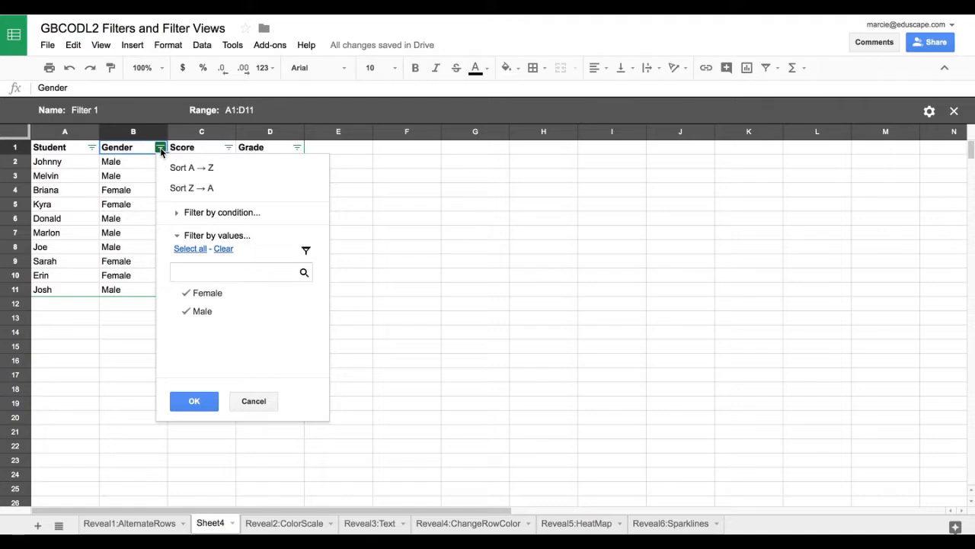
click(188, 309)
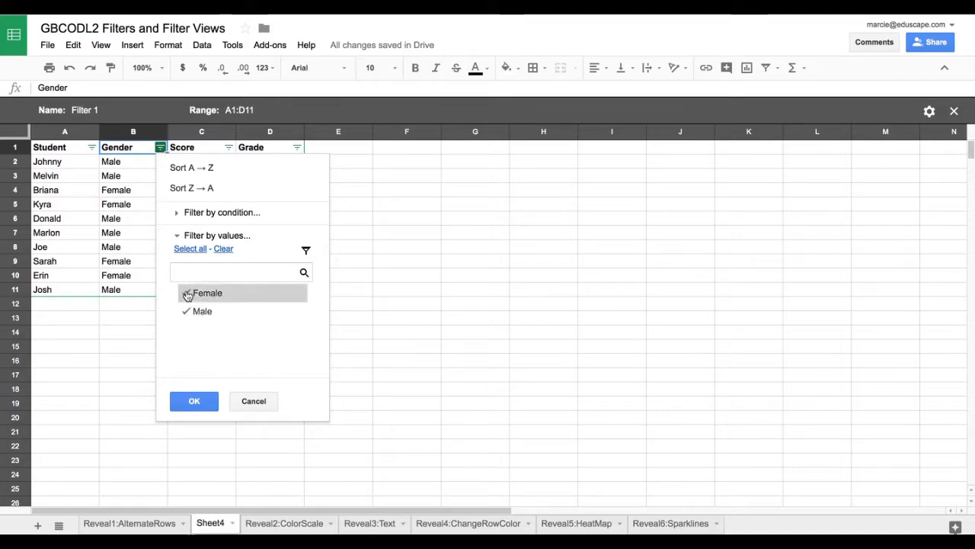
click(188, 293)
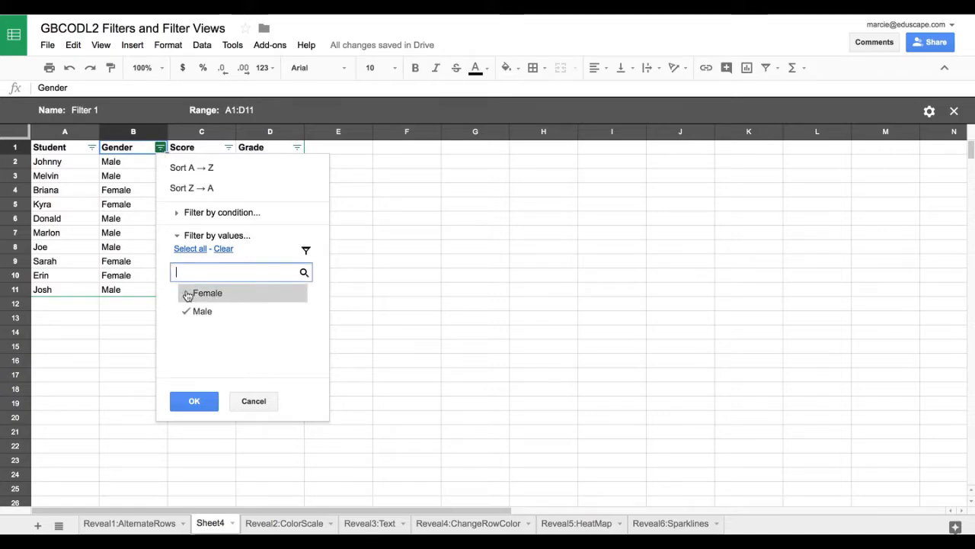
click(193, 401)
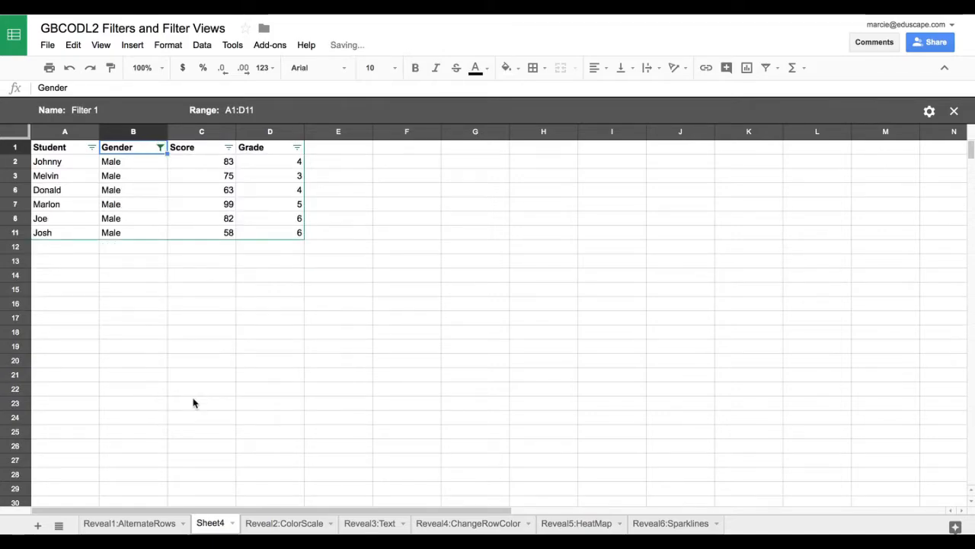
Rename the filter view as Male Scores View and close it.
click(107, 110)
text(Males)
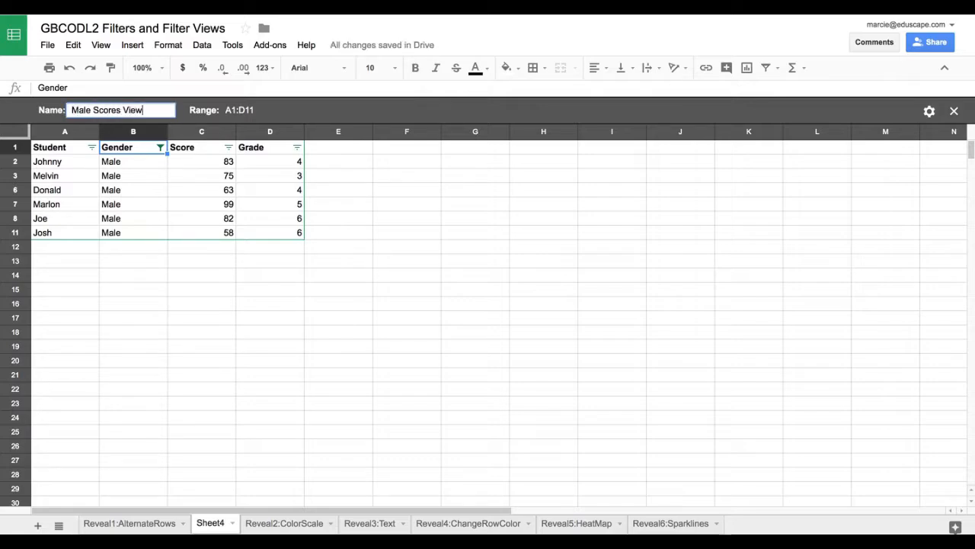
key(Return)
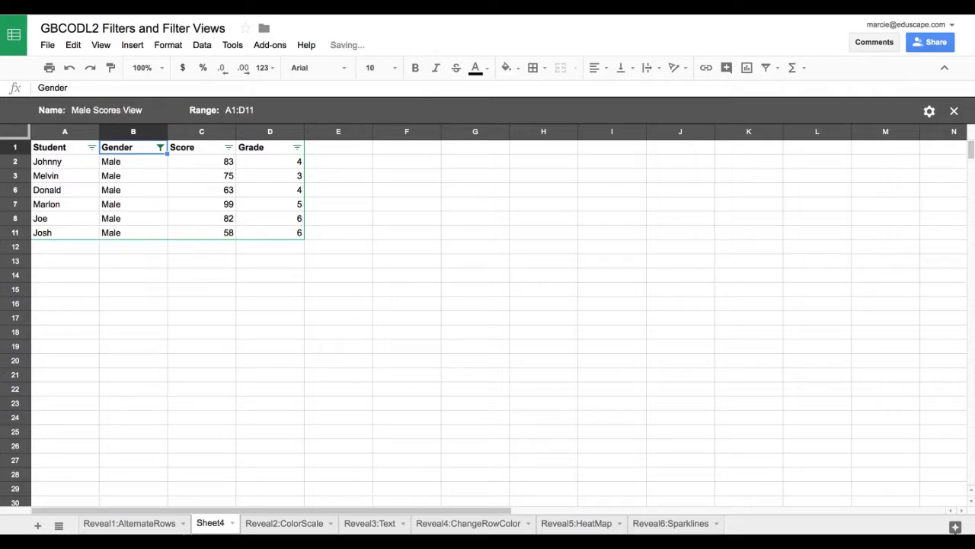
click(341, 305)
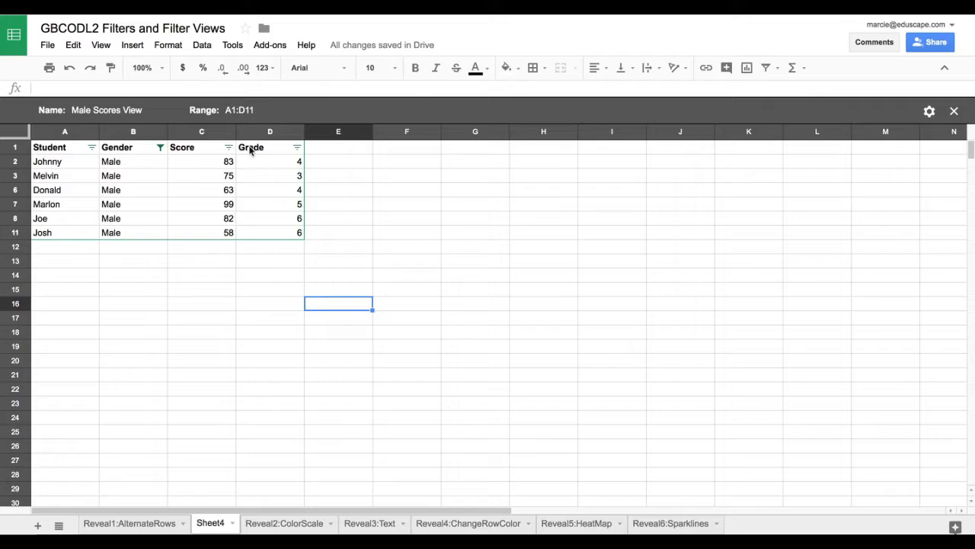
click(955, 113)
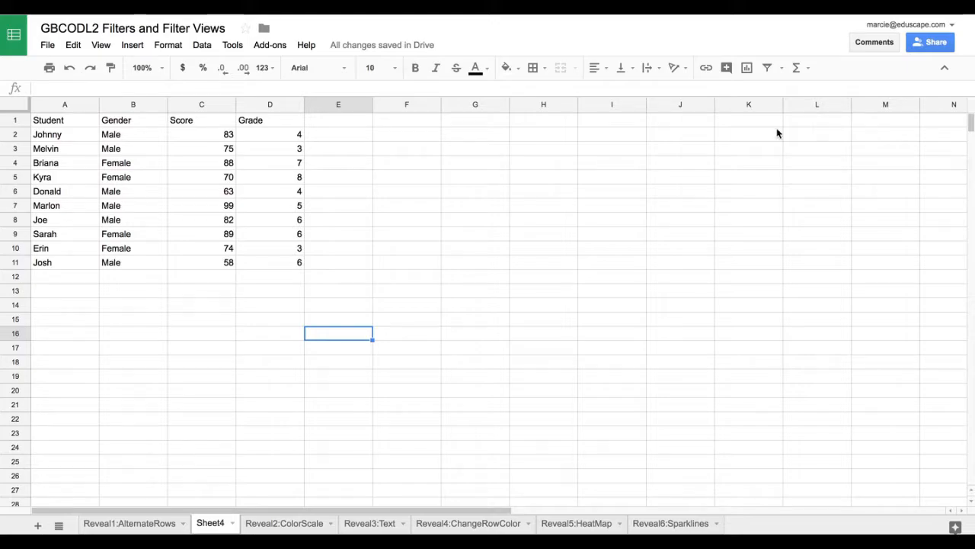
Reopen the saved Male Scores View, look through its filter view options, and close the view.
click(202, 45)
mouse_move(263, 247)
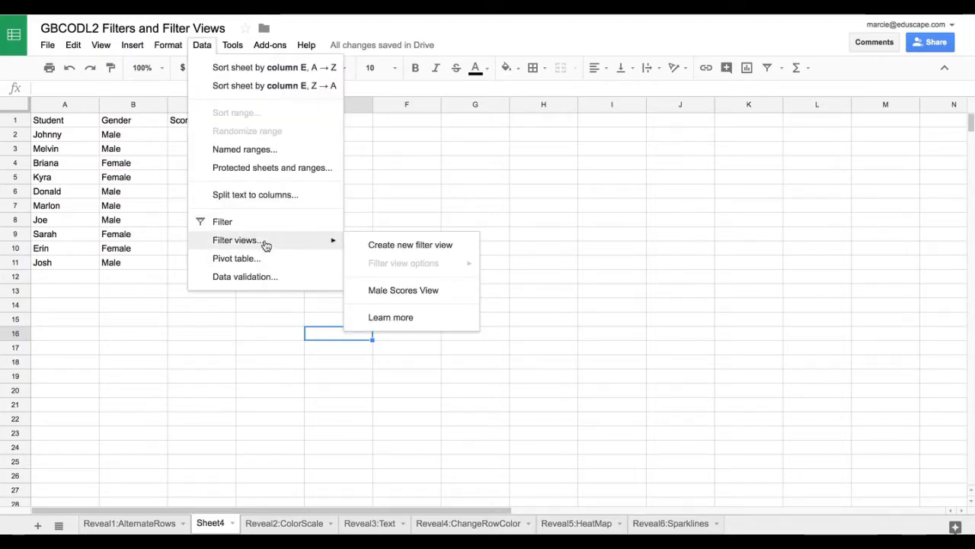
click(403, 290)
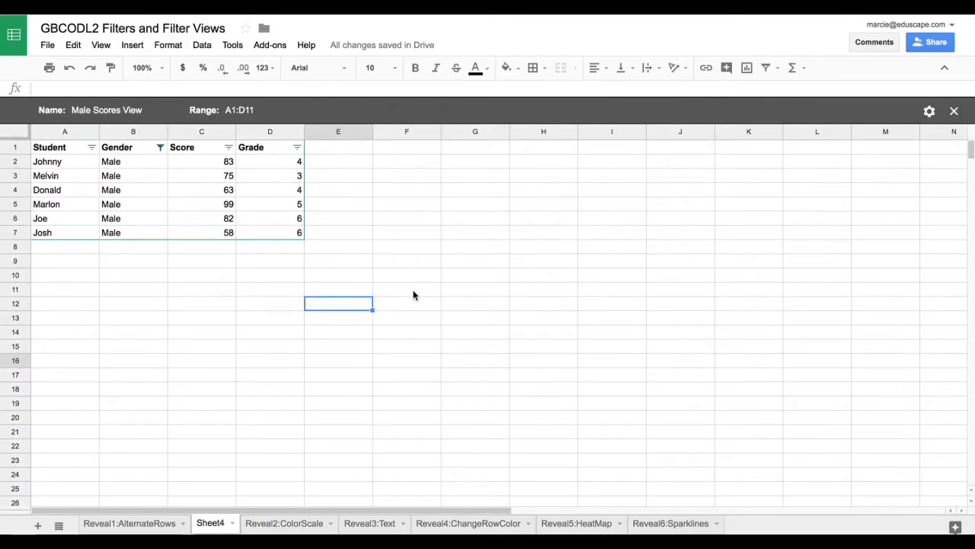
click(930, 113)
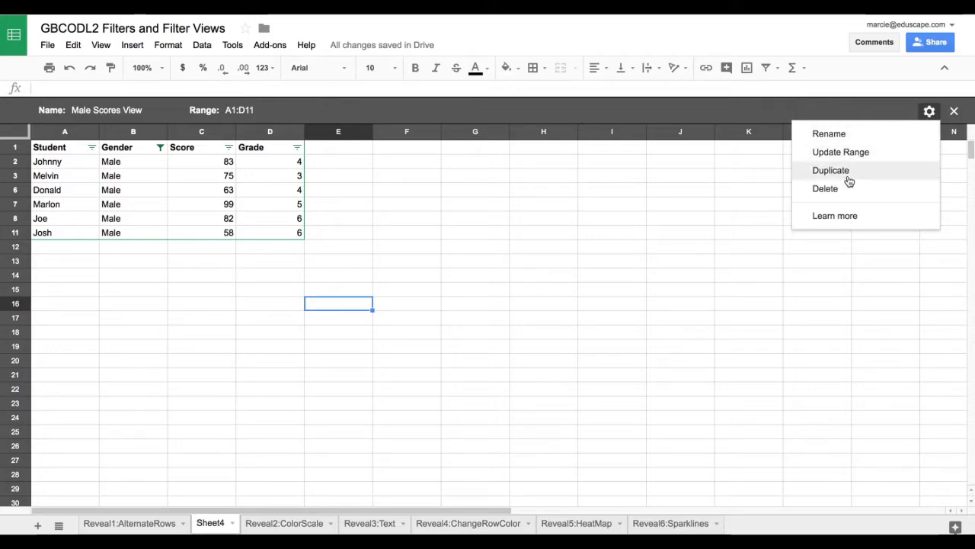
click(725, 215)
click(954, 111)
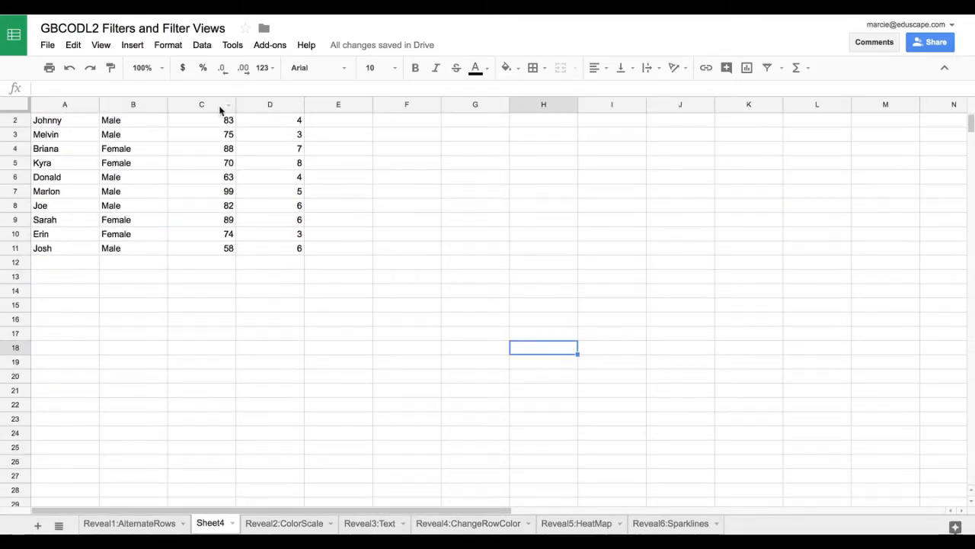
Create a new filter view for the whole Score column.
click(221, 106)
click(202, 46)
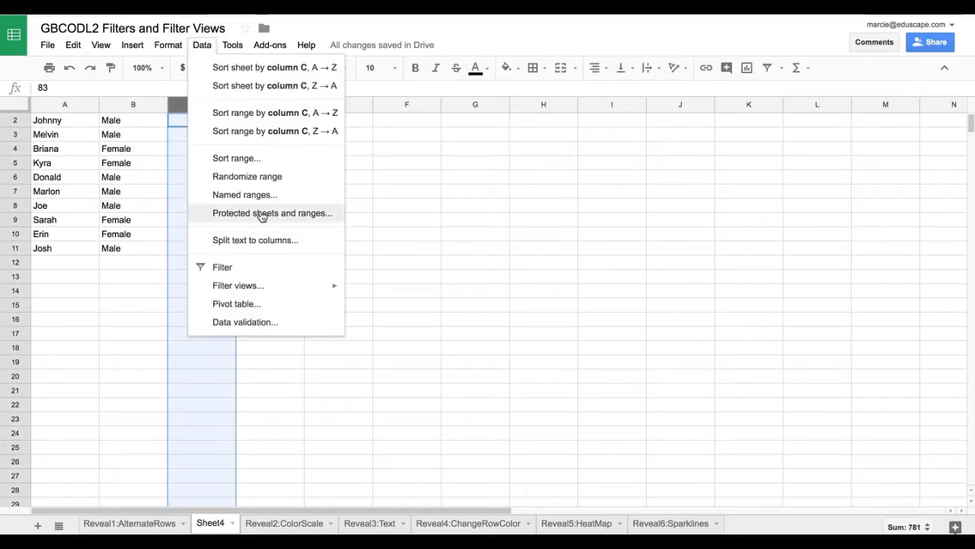
mouse_move(272, 288)
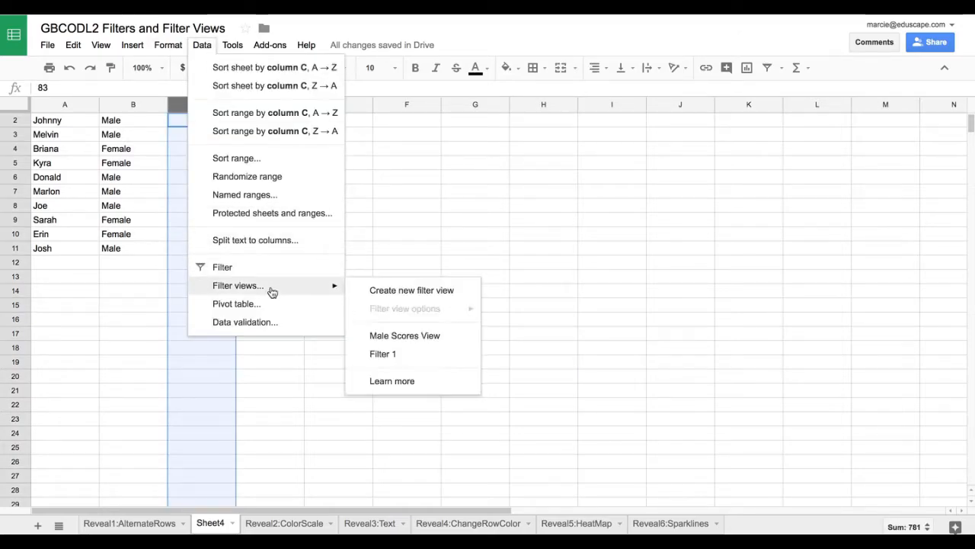
click(384, 294)
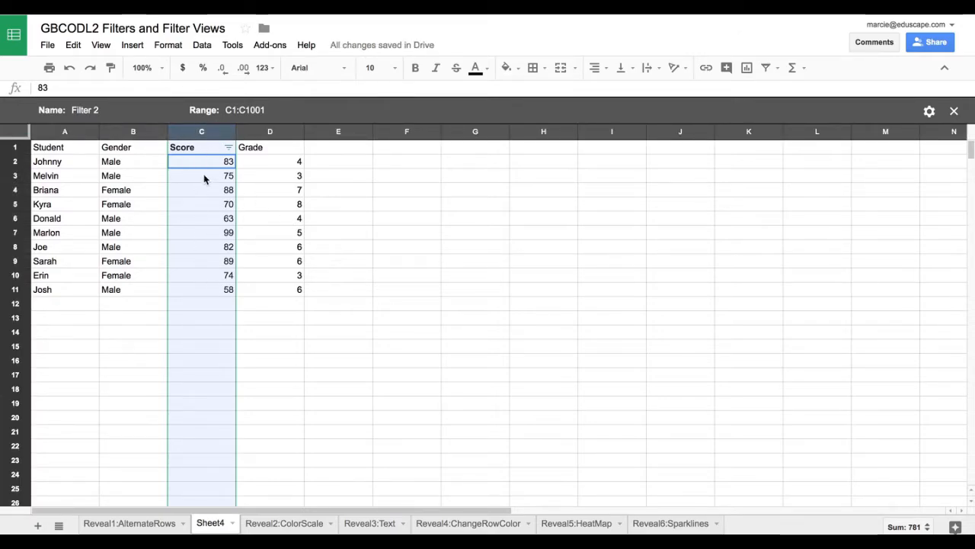
Filter the Score column by deselecting 82, 83, 88, 89 and 99, and close the filter view.
click(228, 148)
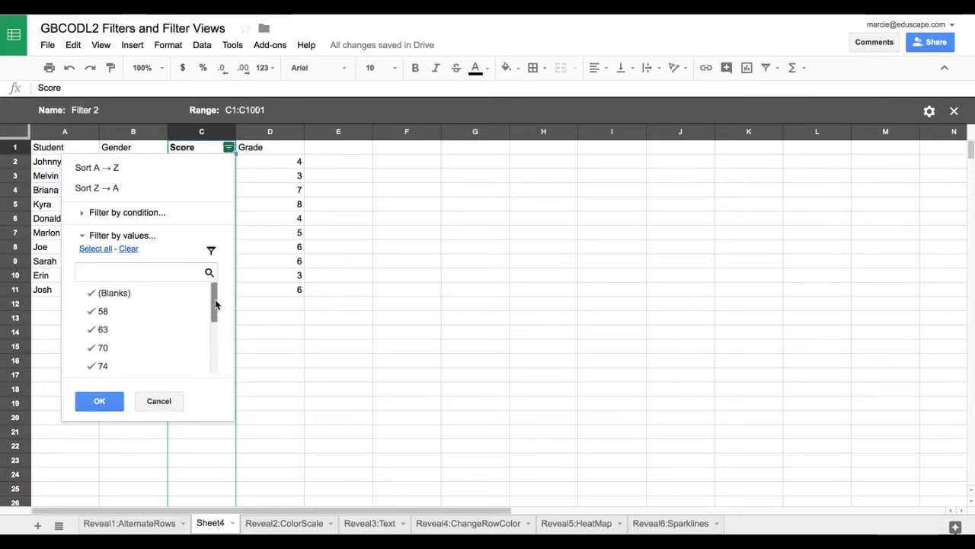
drag(213, 302, 215, 360)
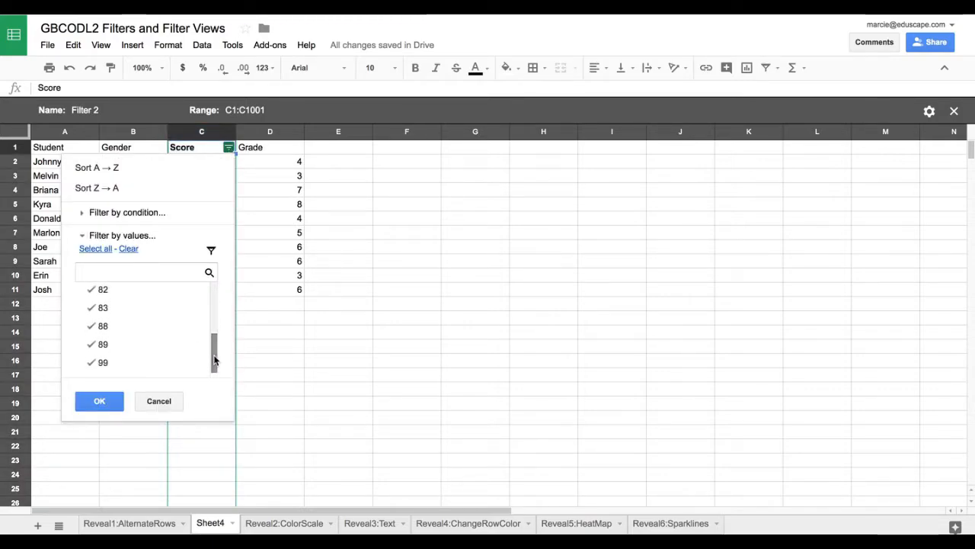
click(100, 363)
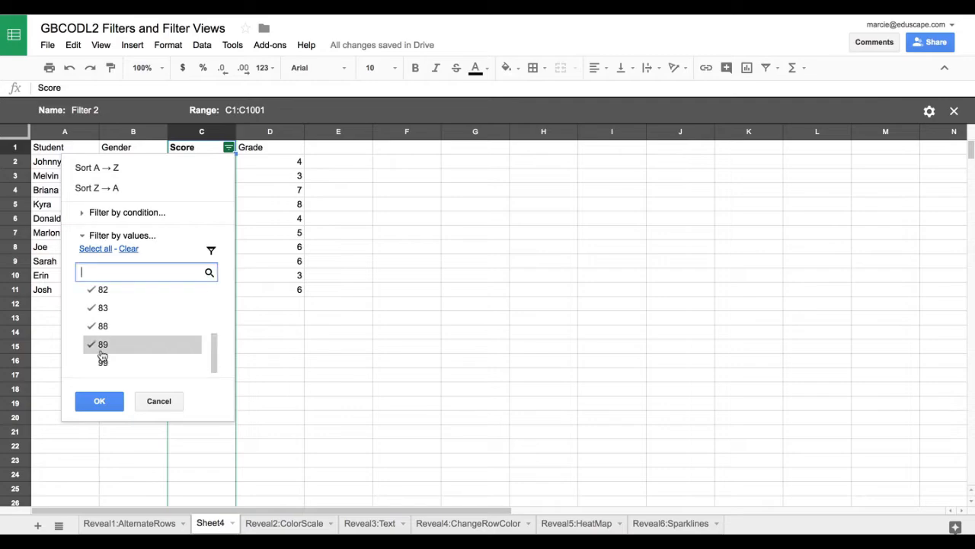
click(102, 344)
click(102, 326)
click(102, 308)
click(103, 290)
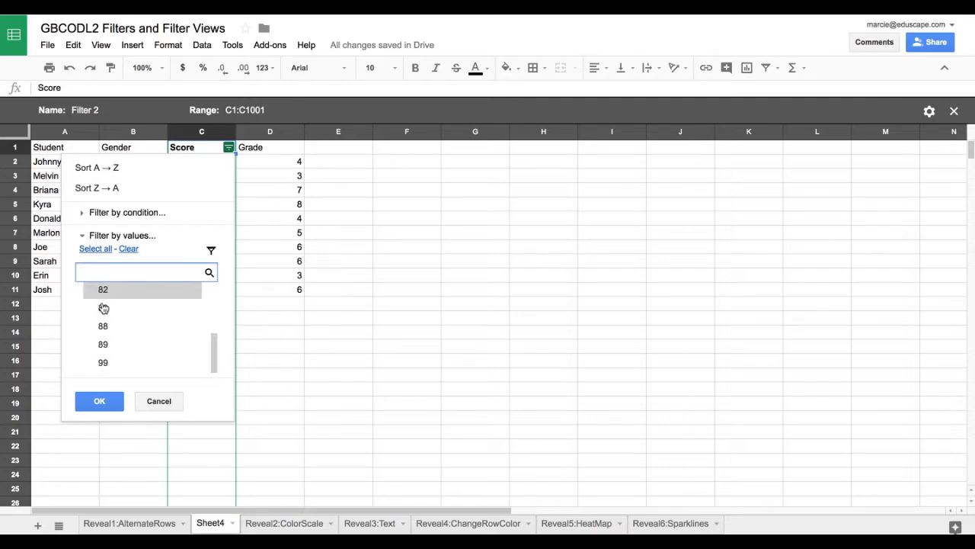
scroll(106, 320, up, 3)
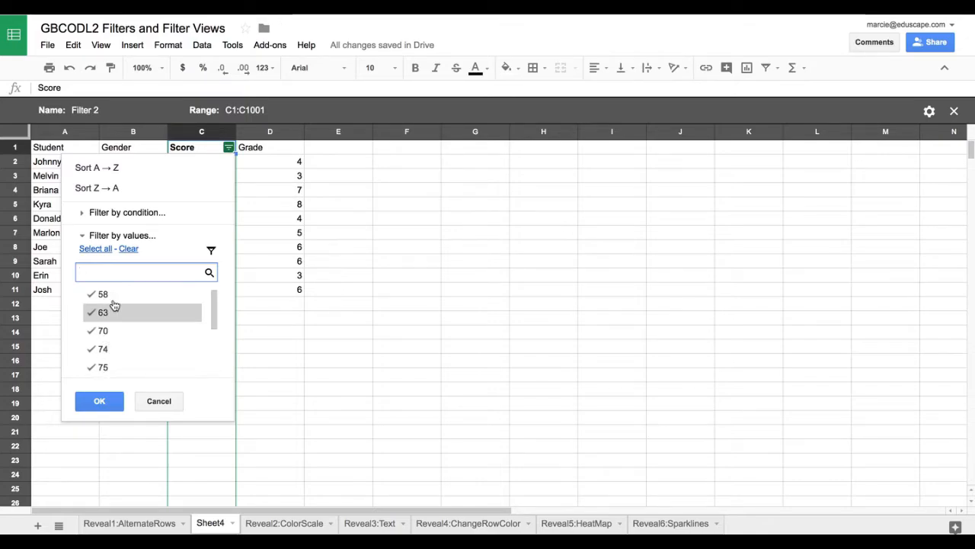
scroll(124, 356, up, 1)
scroll(124, 356, down, 5)
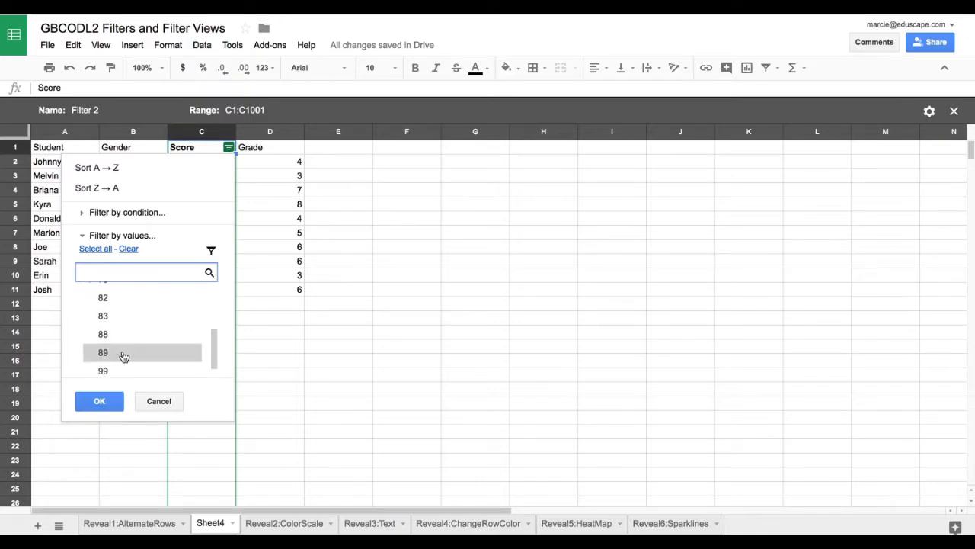
click(99, 400)
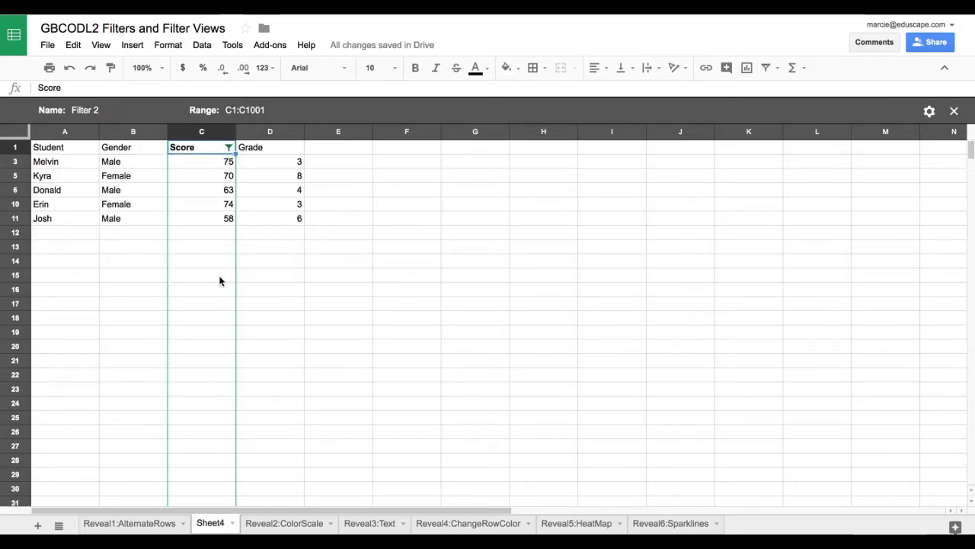
click(954, 112)
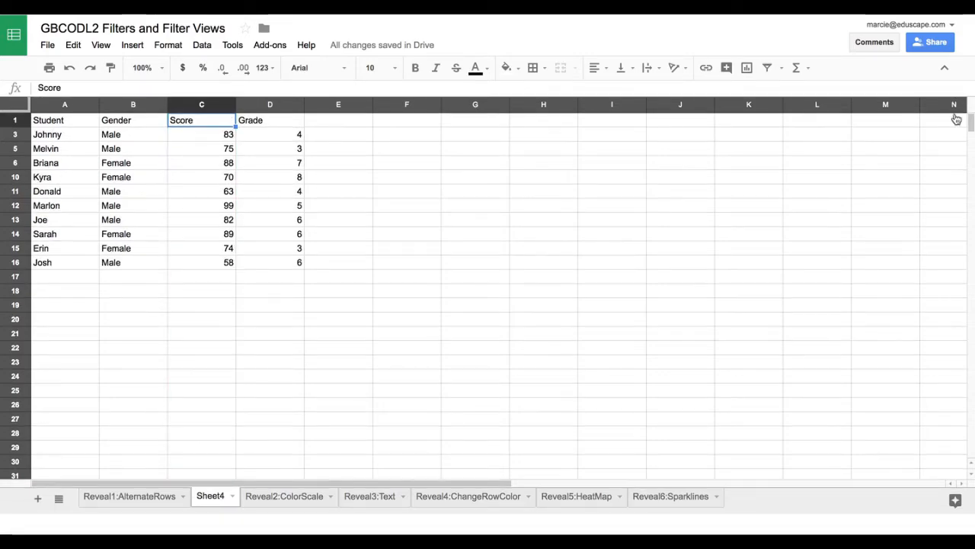
Reopen the saved Filter 2 view to check the filtered Score column, and exit it.
click(204, 46)
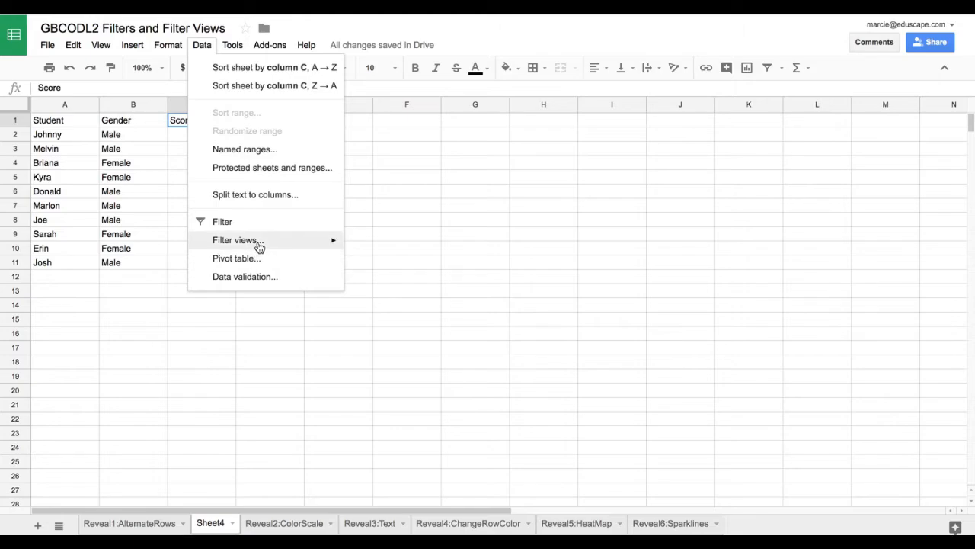
mouse_move(305, 242)
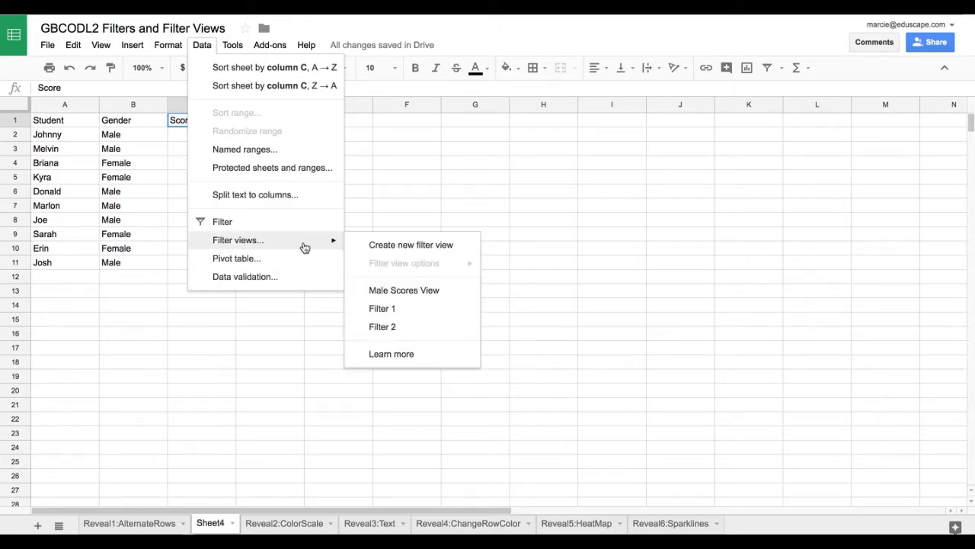
click(388, 328)
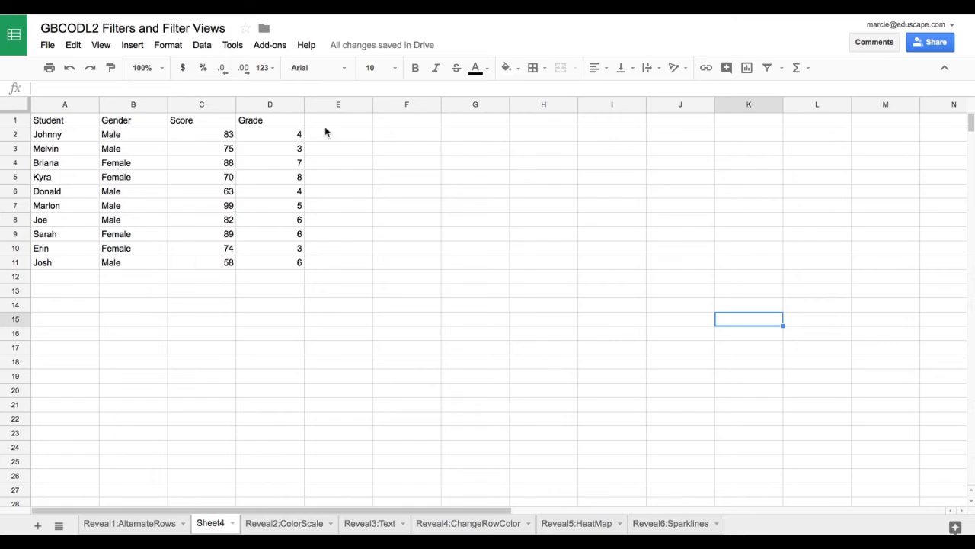
Bring up the list of saved filter views for the student table.
click(205, 45)
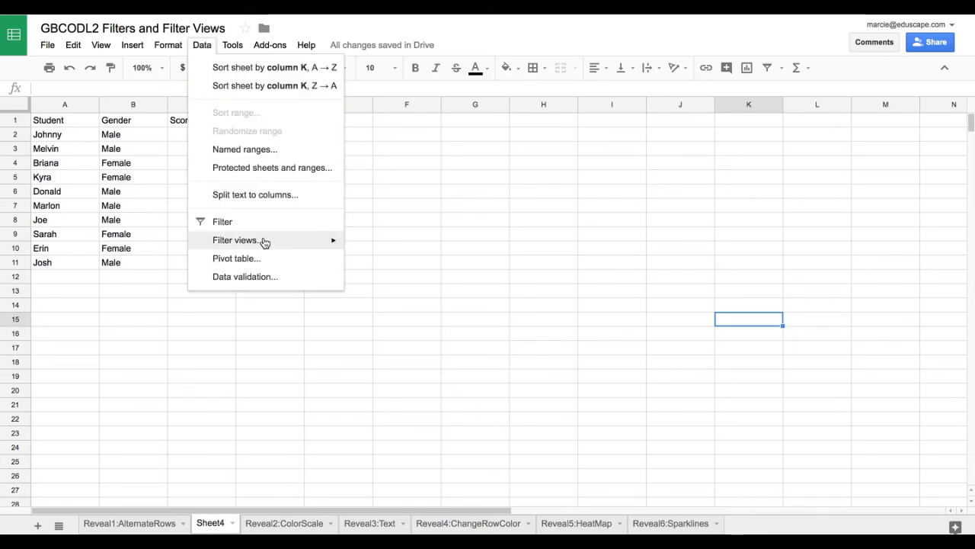
mouse_move(264, 242)
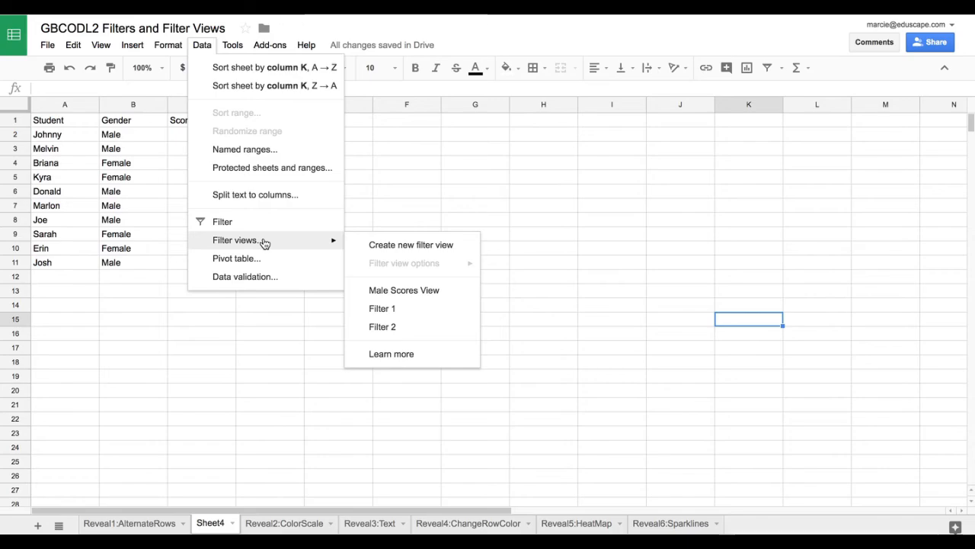